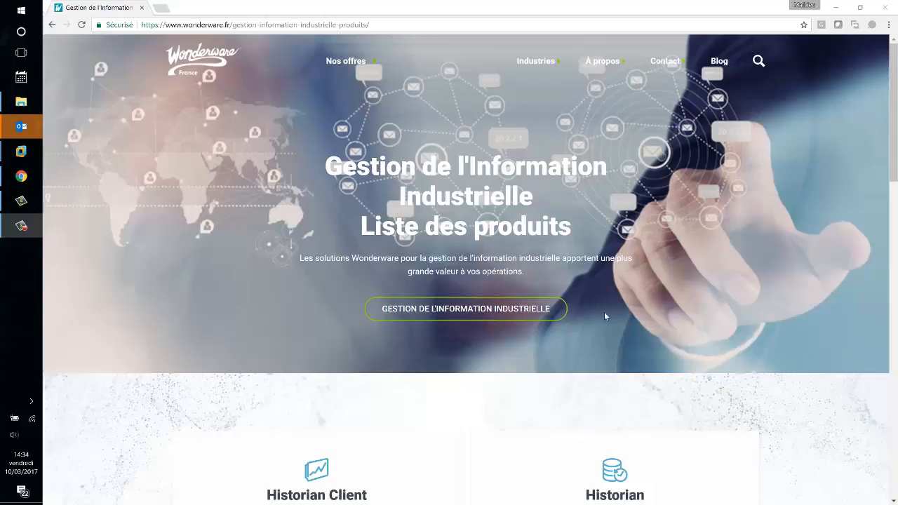
- Switch to the Windows Server 2012 R2 virtual machine and open code192 Dashboard Designer
{"action": "left_click", "coordinate": [542, 373]}
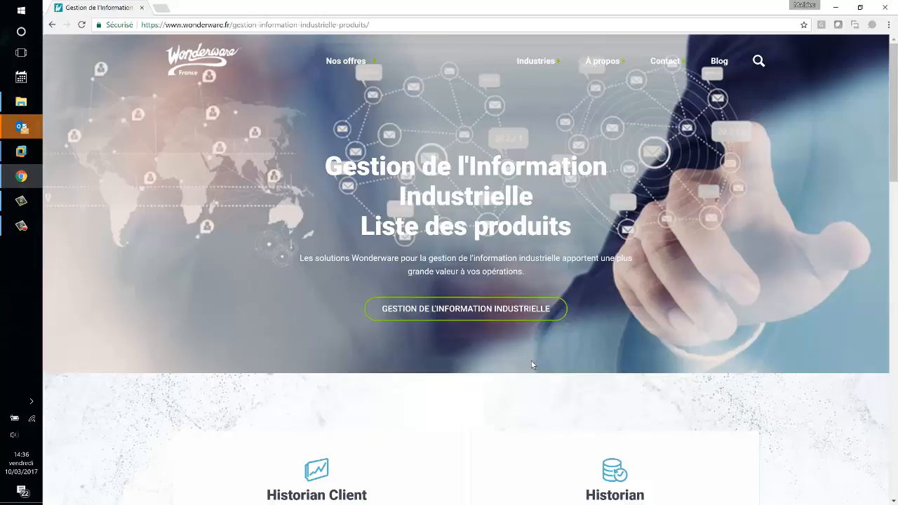
{"action": "mouse_move", "coordinate": [29, 204]}
{"action": "left_click", "coordinate": [75, 273]}
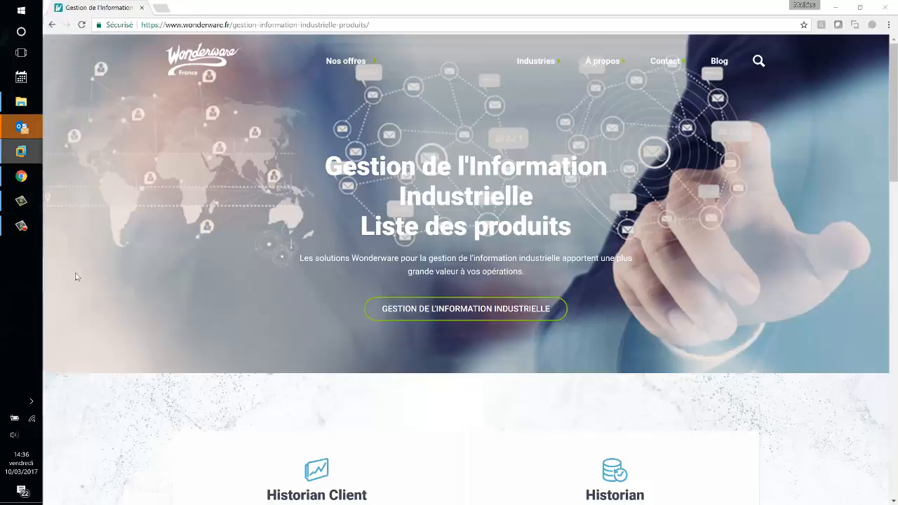
{"action": "left_click", "coordinate": [288, 21]}
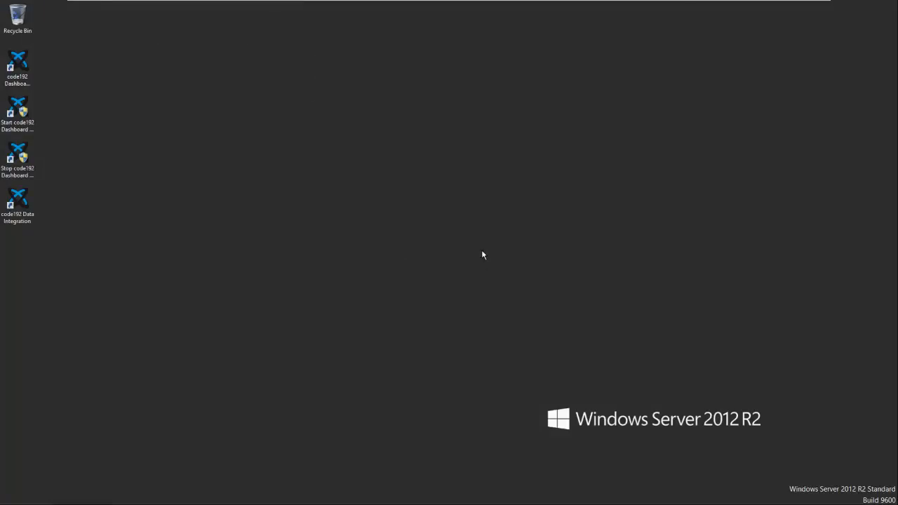
{"action": "left_click", "coordinate": [25, 57]}
{"action": "left_click", "coordinate": [506, 185]}
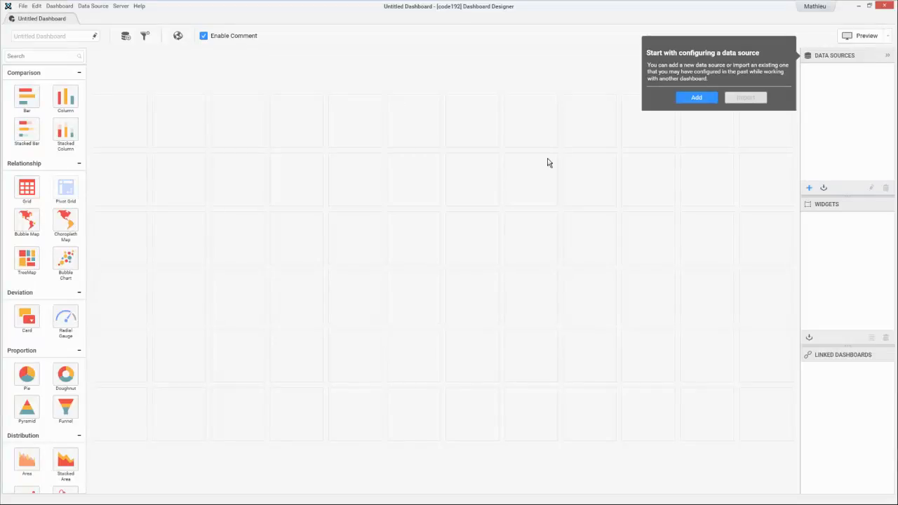
- Add a new data source connection and name it DataSourceVideo
{"action": "left_click", "coordinate": [693, 98]}
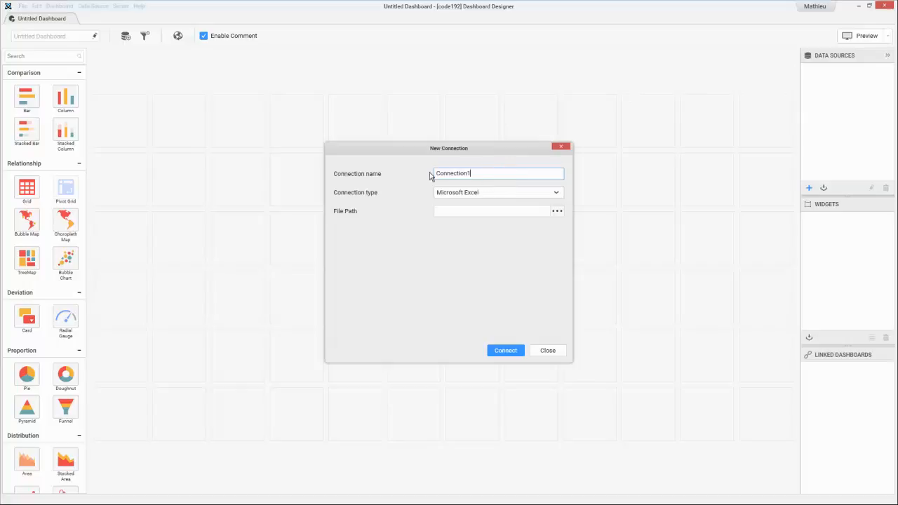
{"action": "left_click_drag", "start_coordinate": [431, 176], "coordinate": [479, 188]}
{"action": "type", "text": "DataSourceVideo"}
- Review the available connection types and set the connection type to Microsoft SQL Server
{"action": "left_click", "coordinate": [478, 193]}
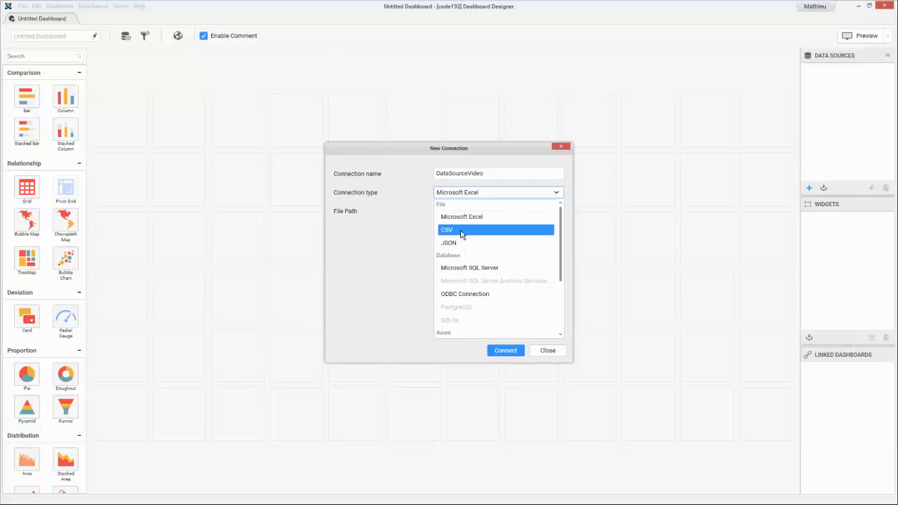
{"action": "scroll", "coordinate": [470, 295], "scroll_direction": "down", "scroll_amount": 1}
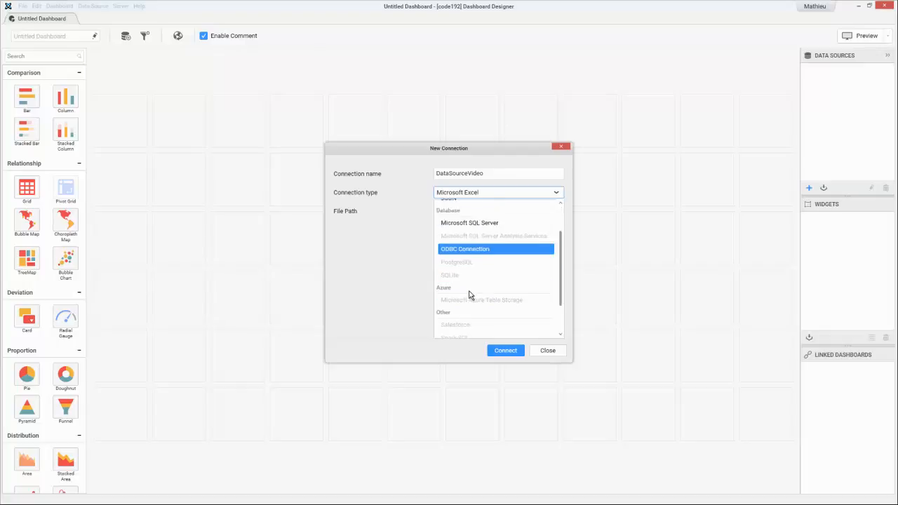
{"action": "scroll", "coordinate": [471, 292], "scroll_direction": "down", "scroll_amount": 1}
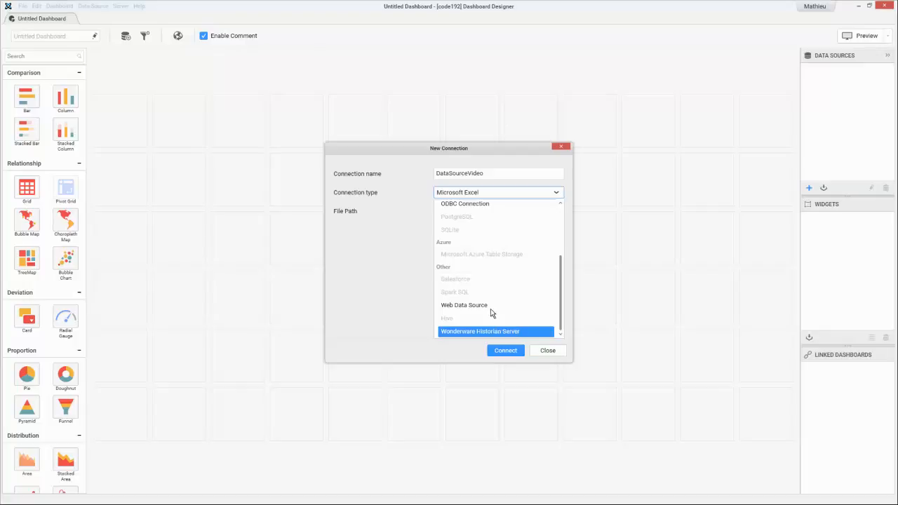
{"action": "scroll", "coordinate": [491, 313], "scroll_direction": "up", "scroll_amount": 2}
{"action": "left_click", "coordinate": [477, 268]}
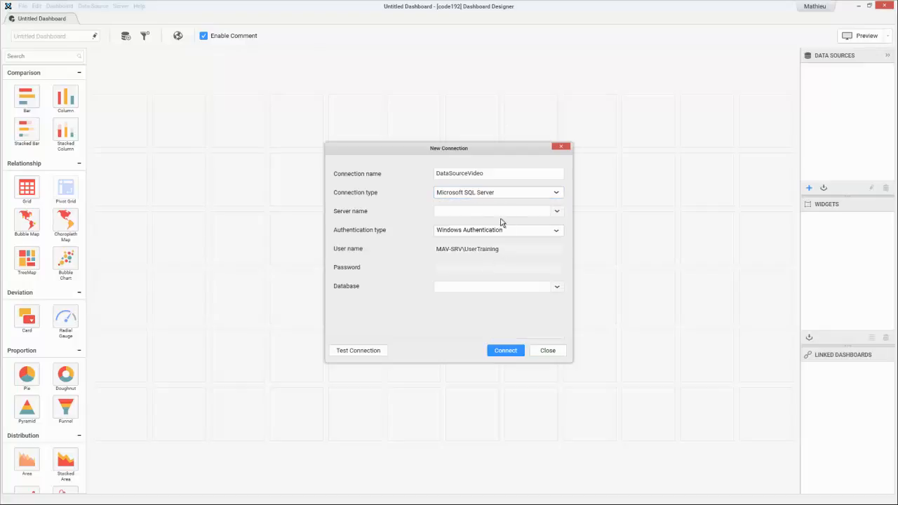
- Set the connection's server name to localhost and its database to ALPANA_Data_Exemples
{"action": "left_click", "coordinate": [487, 211]}
{"action": "type", "text": "localhost"}
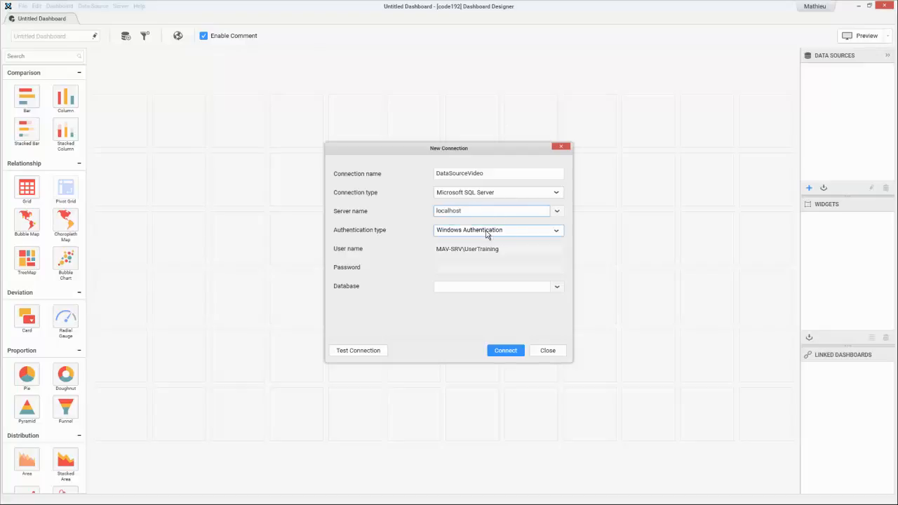
{"action": "left_click", "coordinate": [557, 288]}
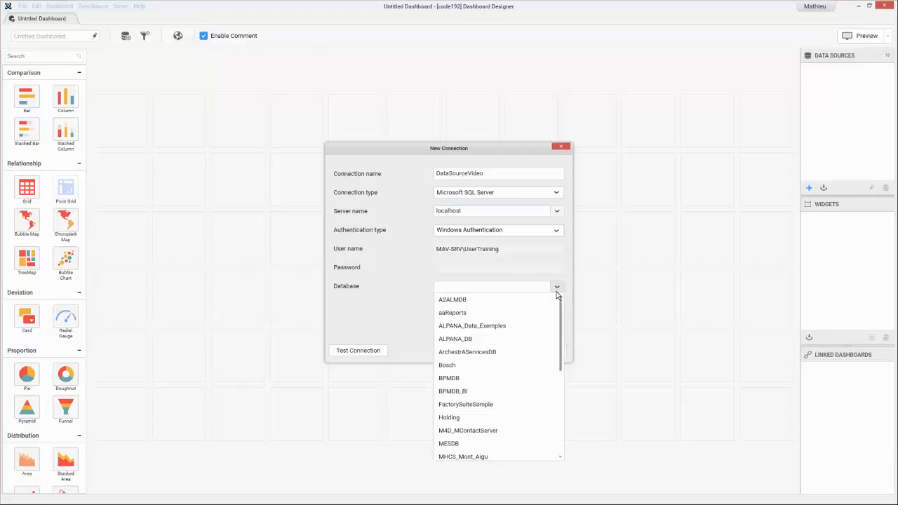
{"action": "left_click", "coordinate": [489, 326]}
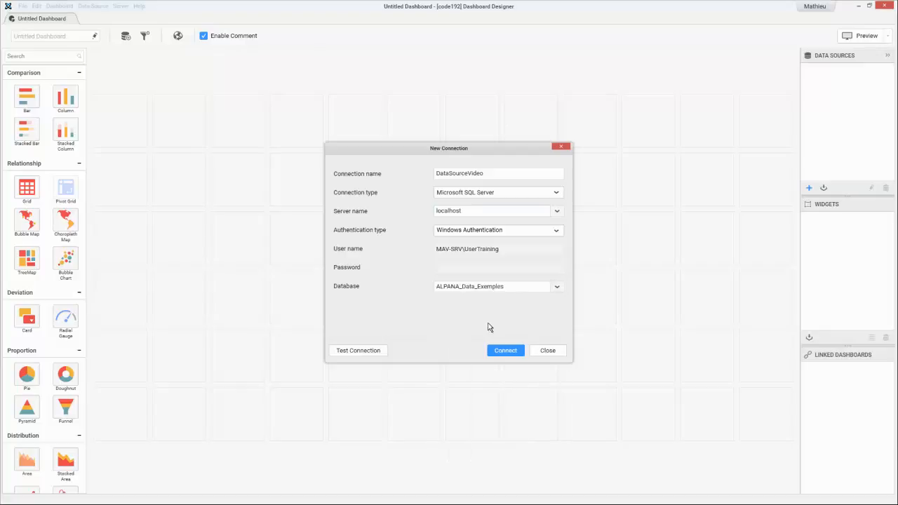
- Test the SQL Server connection and connect to it
{"action": "left_click", "coordinate": [361, 351]}
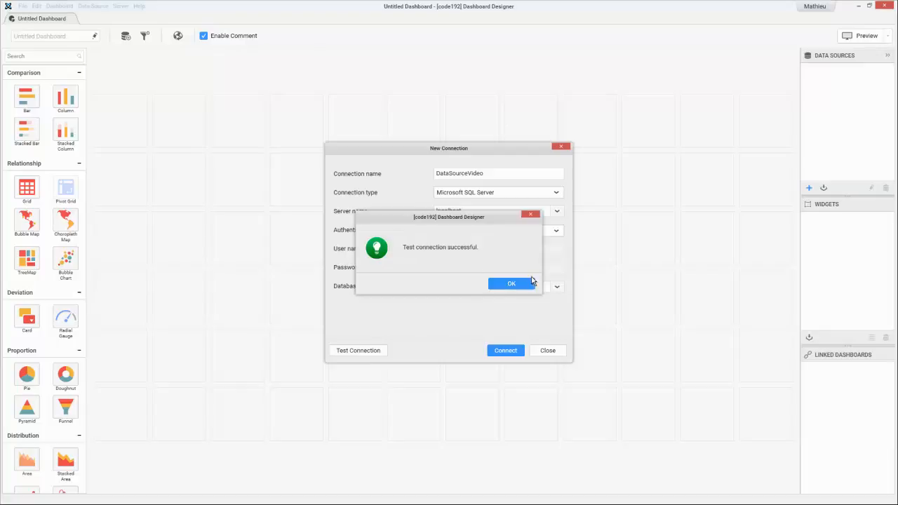
{"action": "left_click", "coordinate": [526, 283]}
{"action": "left_click", "coordinate": [513, 351]}
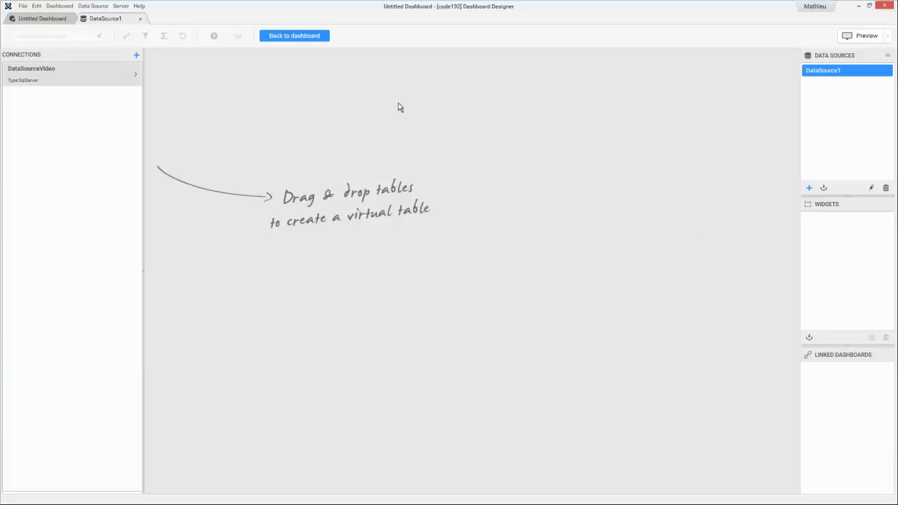
- Find the Shift table among the dbo tables of DataSourceVideo and add it to the virtual table canvas
{"action": "left_click", "coordinate": [134, 74]}
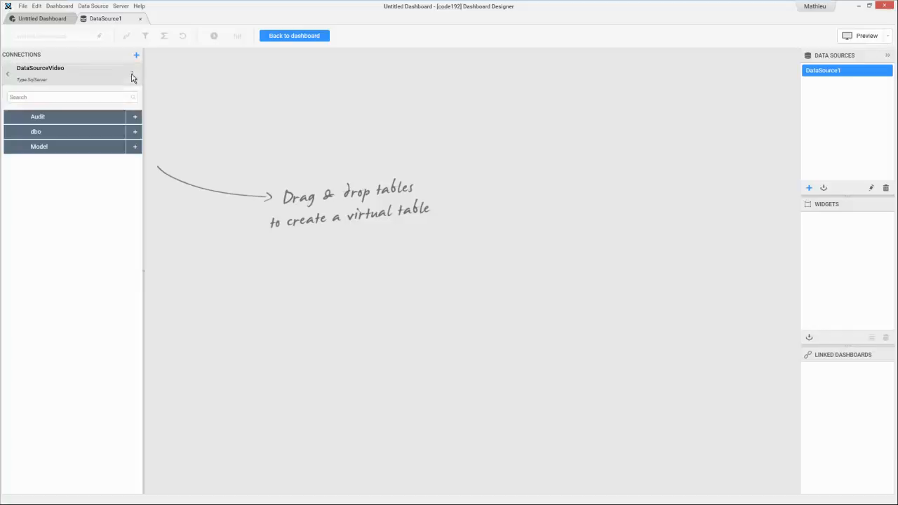
{"action": "left_click", "coordinate": [134, 131]}
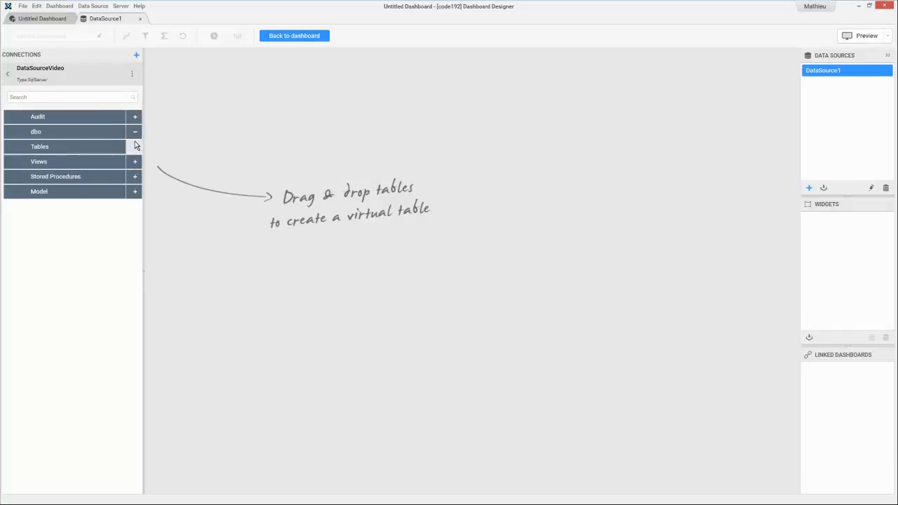
{"action": "left_click", "coordinate": [135, 144]}
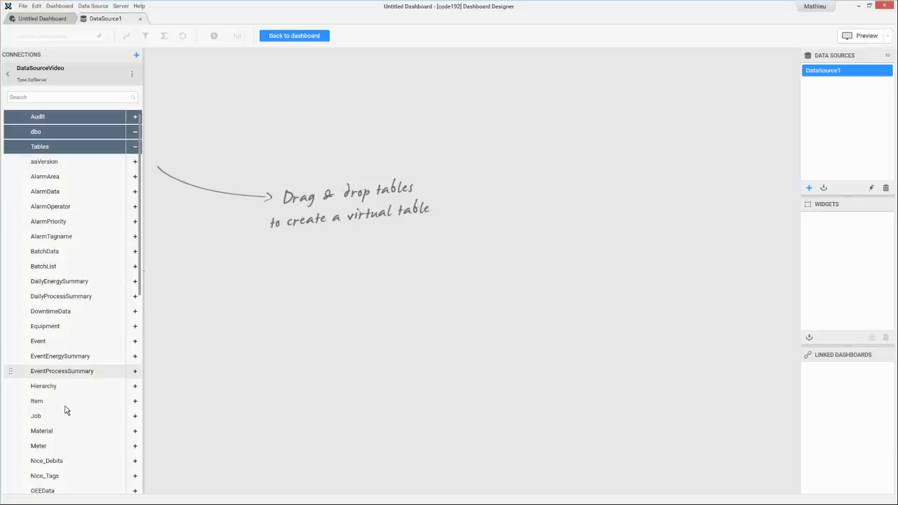
{"action": "left_click", "coordinate": [41, 98]}
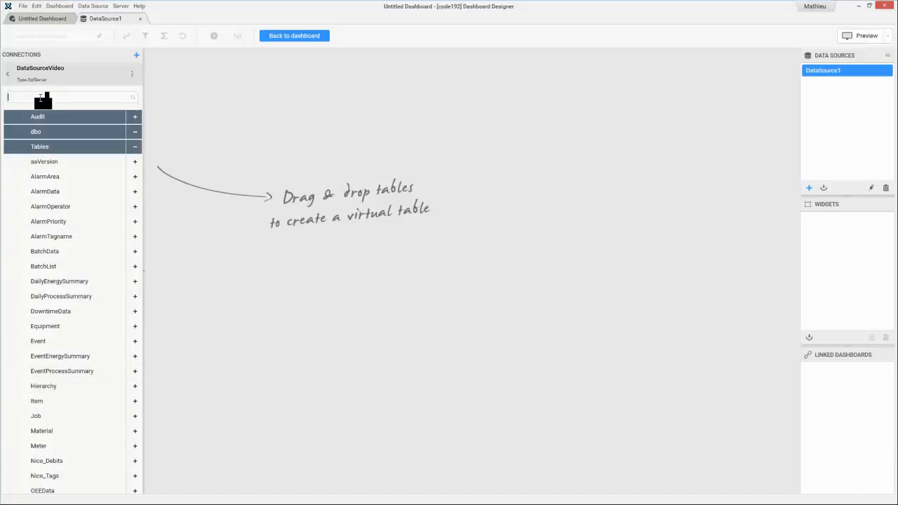
{"action": "type", "text": "shift"}
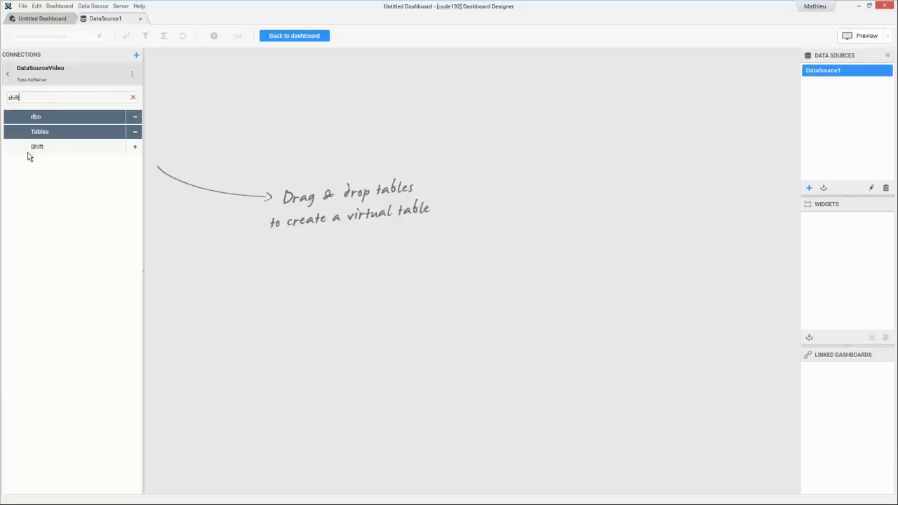
{"action": "left_click_drag", "start_coordinate": [73, 147], "coordinate": [349, 165]}
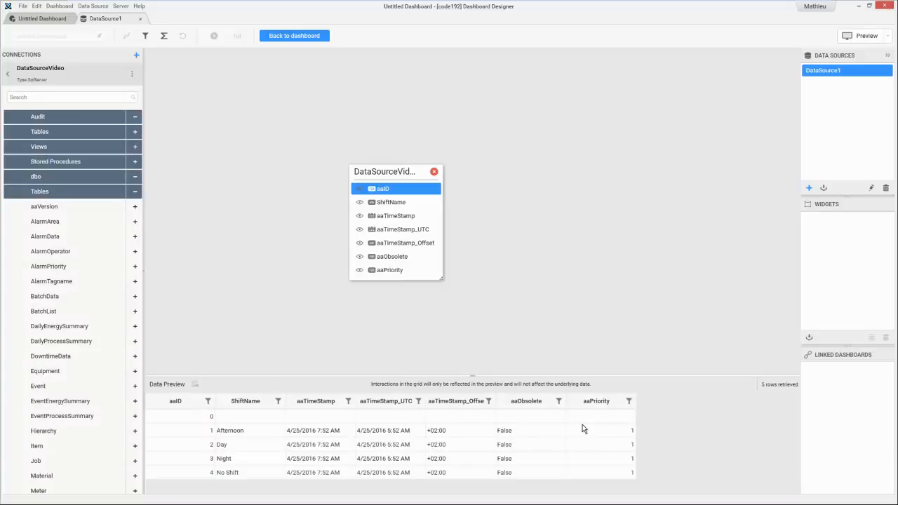
- Hide every column of the Shift table except ShiftName
{"action": "left_click", "coordinate": [361, 240]}
{"action": "left_click", "coordinate": [360, 262]}
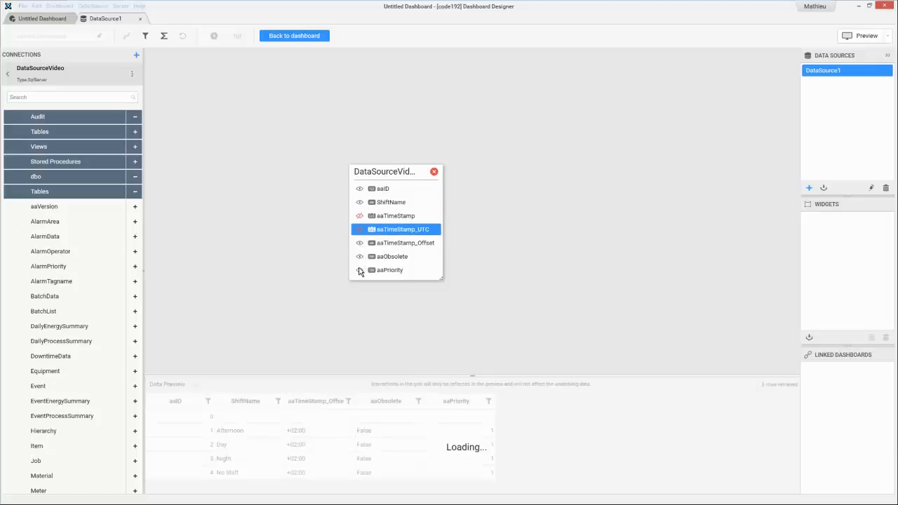
{"action": "left_click", "coordinate": [361, 274]}
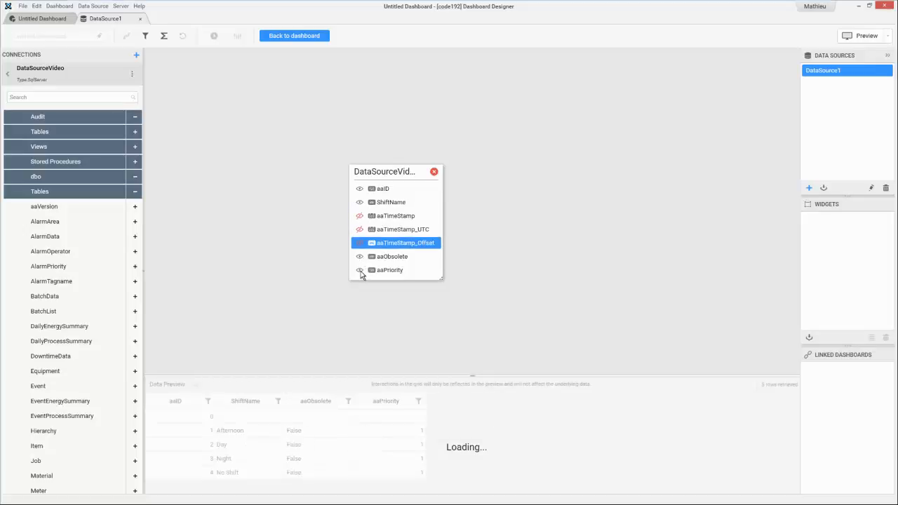
{"action": "left_click", "coordinate": [360, 256]}
{"action": "left_click", "coordinate": [360, 270]}
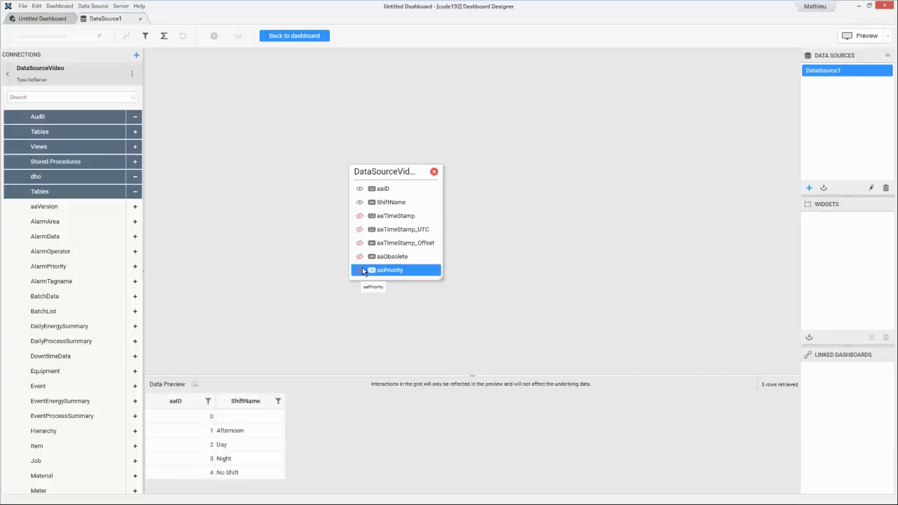
{"action": "left_click", "coordinate": [360, 189]}
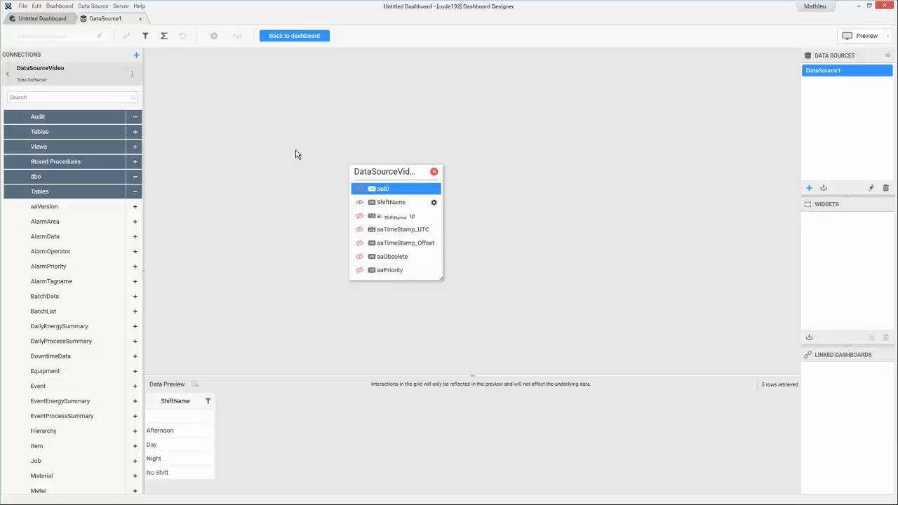
- Search the connection's tables for "oee" and add the OEEData table beside the Shift table
{"action": "left_click", "coordinate": [29, 98]}
{"action": "type", "text": "oee"}
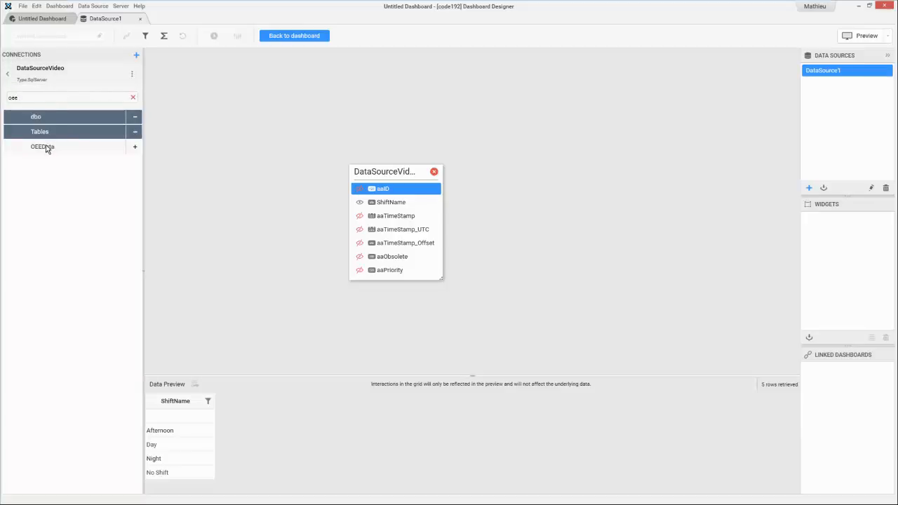
{"action": "left_click_drag", "start_coordinate": [82, 146], "coordinate": [505, 154]}
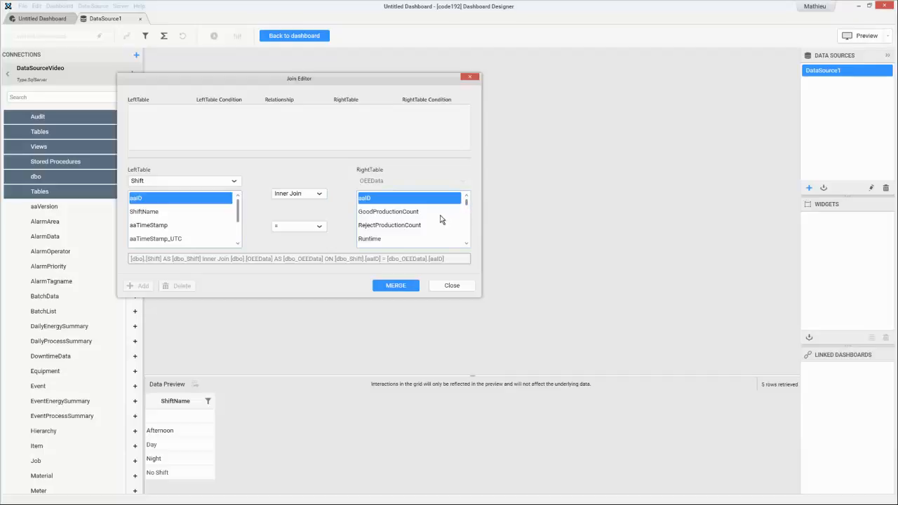
- Merge Shift and OEEData with an inner join where Shift's aaID equals OEEData's Shift field
{"action": "scroll", "coordinate": [433, 219], "scroll_direction": "down", "scroll_amount": 5}
{"action": "scroll", "coordinate": [409, 219], "scroll_direction": "down", "scroll_amount": 1}
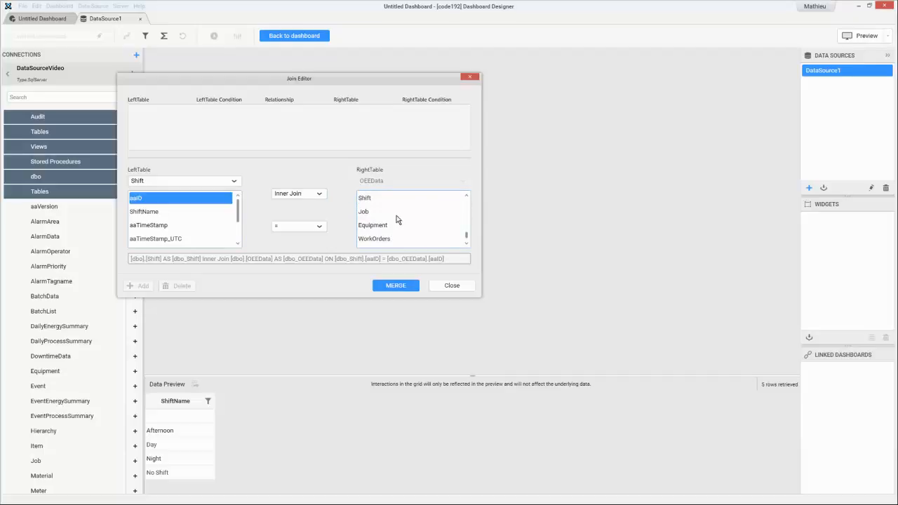
{"action": "left_click", "coordinate": [366, 199]}
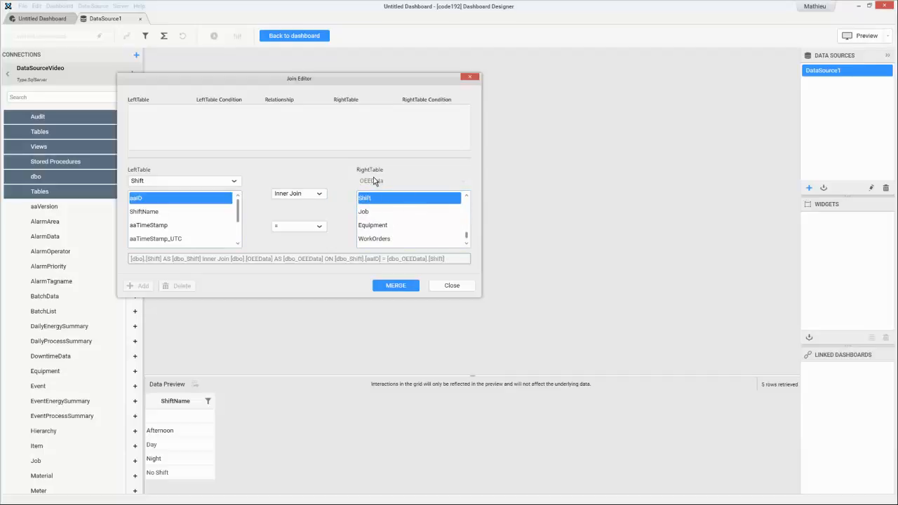
{"action": "left_click", "coordinate": [397, 287]}
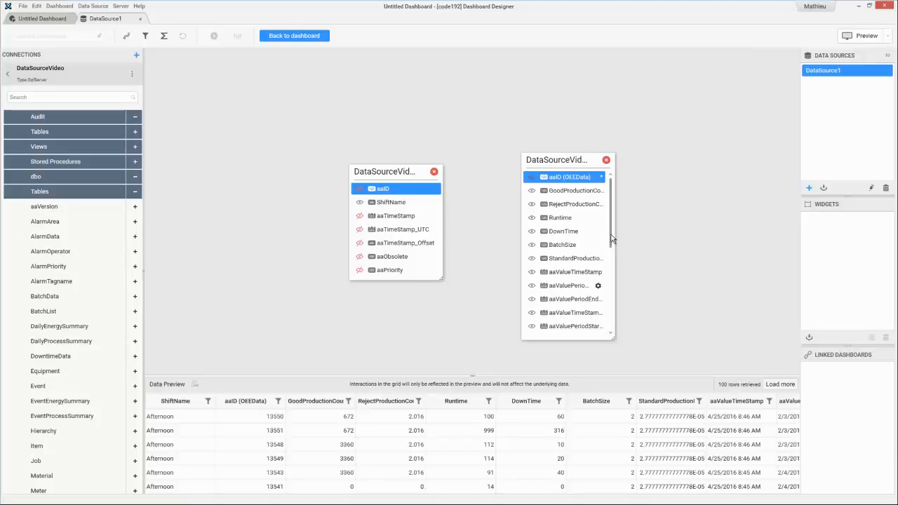
- Add the Job table and merge it with an inner join where OEEData's Job equals Job's aaID
{"action": "left_click_drag", "start_coordinate": [357, 376], "coordinate": [371, 310]}
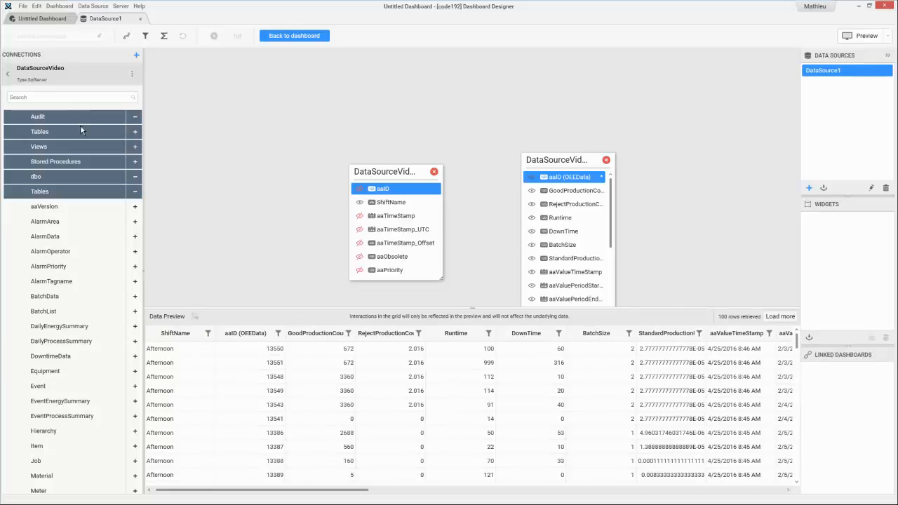
{"action": "left_click", "coordinate": [66, 98]}
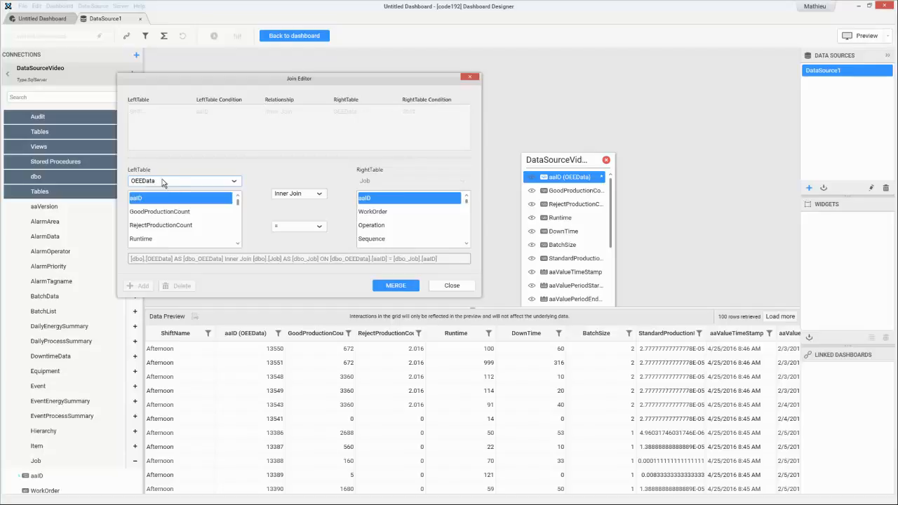
{"action": "scroll", "coordinate": [172, 220], "scroll_direction": "down", "scroll_amount": 8}
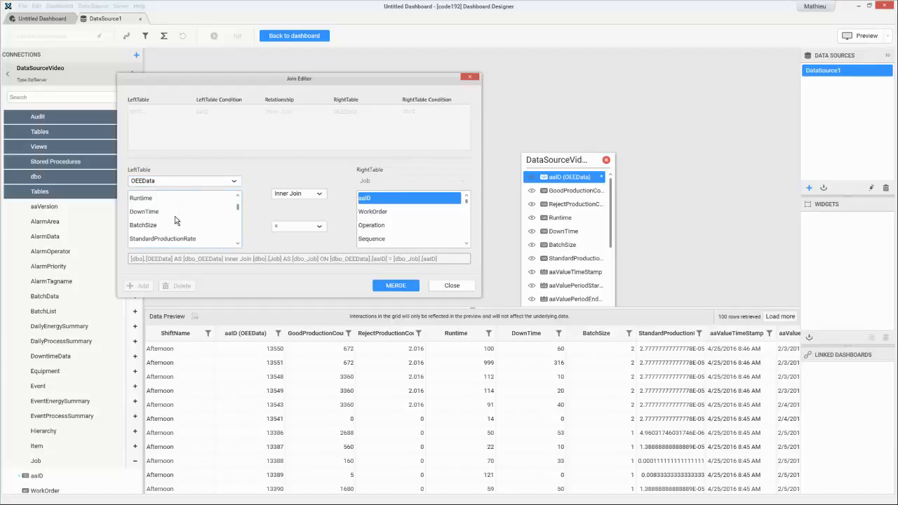
{"action": "left_click", "coordinate": [143, 213]}
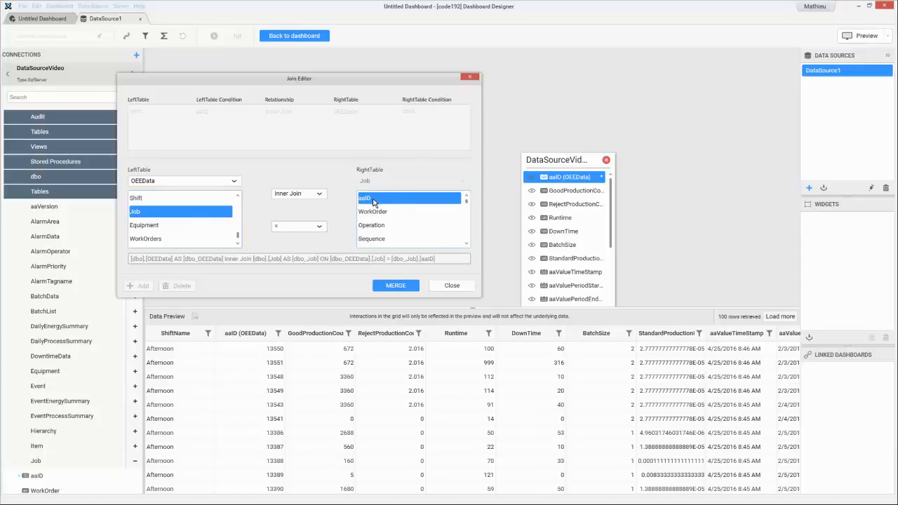
{"action": "left_click", "coordinate": [402, 287]}
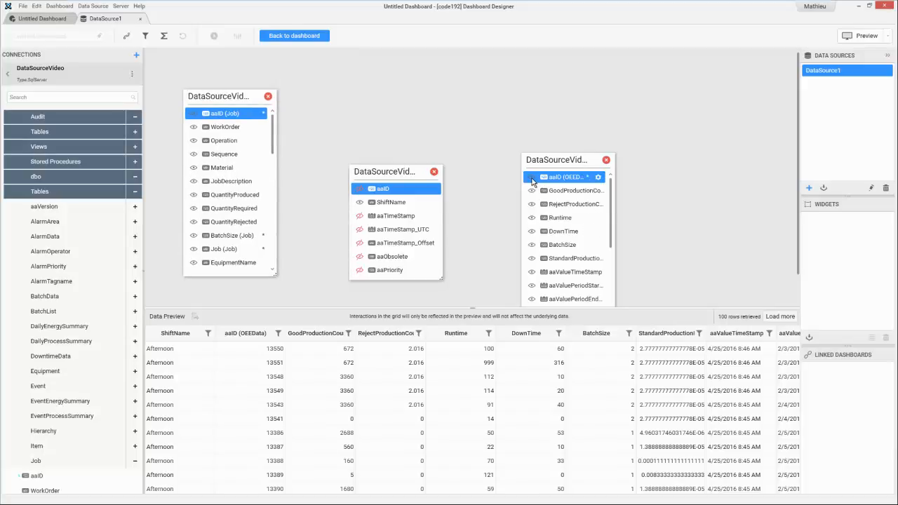
- Hide the aaID, BatchSize, StandardProductionRate and timestamp columns in OEEData, and rename the ShiftName column to "Nom de l equipe"
{"action": "left_click", "coordinate": [532, 178]}
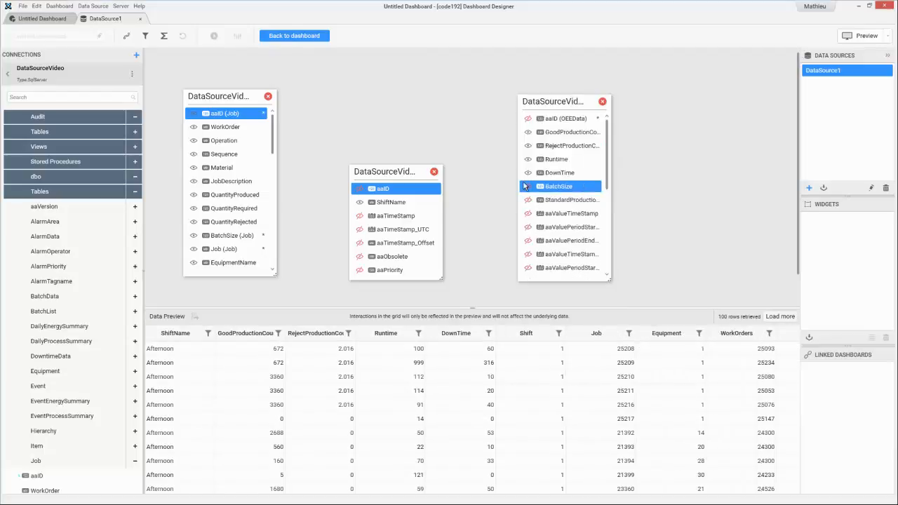
{"action": "left_click", "coordinate": [397, 204]}
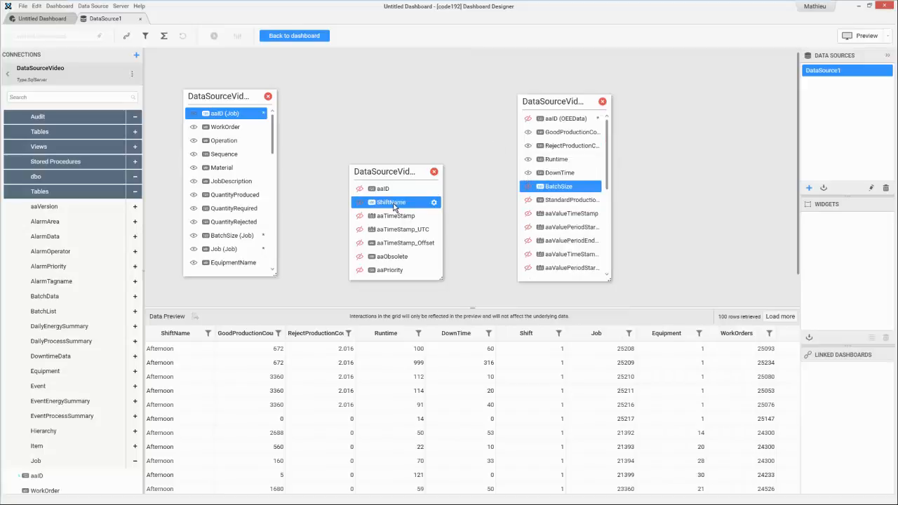
{"action": "left_click", "coordinate": [433, 204]}
{"action": "left_click", "coordinate": [473, 239]}
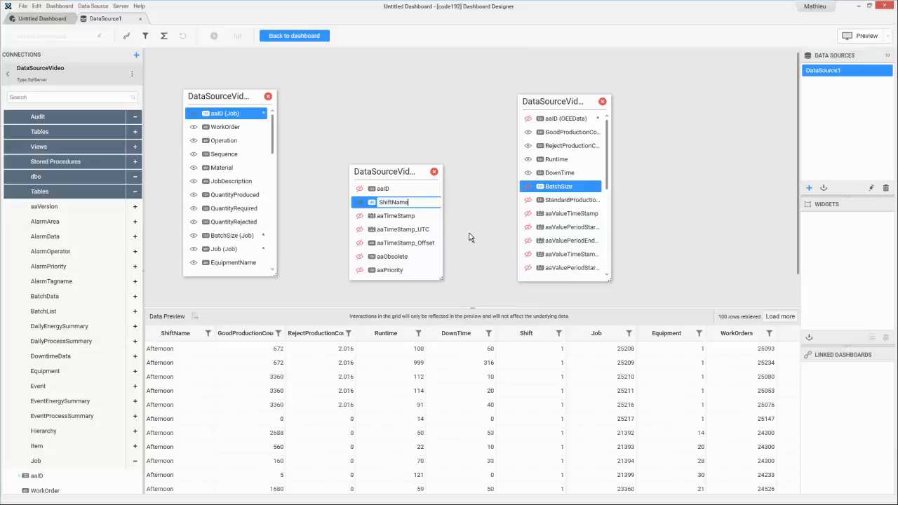
{"action": "key", "text": "BackSpace"}
{"action": "key", "text": "BackSpace"}
{"action": "key", "text": "BackSpace"}
{"action": "key", "text": "BackSpace"}
{"action": "key", "text": "BackSpace"}
{"action": "key", "text": "BackSpace"}
{"action": "key", "text": "BackSpace"}
{"action": "key", "text": "BackSpace"}
{"action": "key", "text": "BackSpace"}
{"action": "type", "text": "Nom de"}
{"action": "key", "text": "Return"}
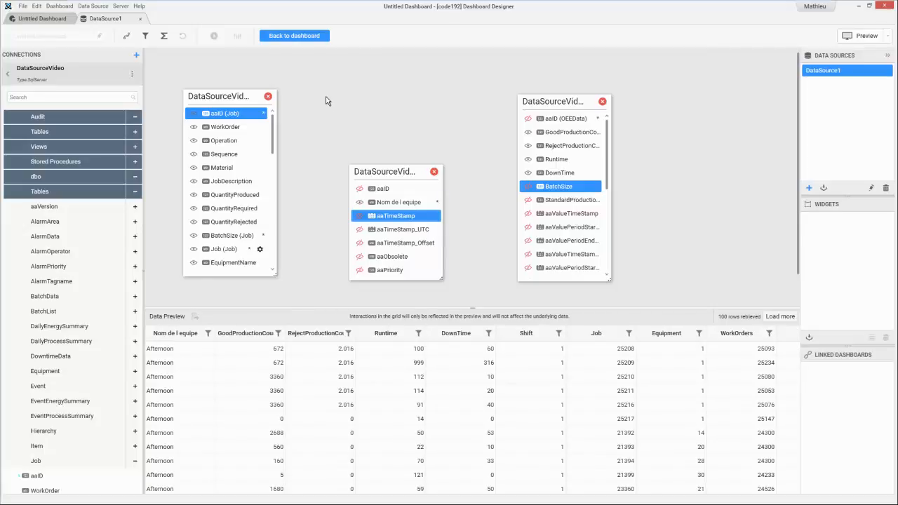
- Return from the data source editor to the dashboard design canvas
{"action": "left_click", "coordinate": [295, 36]}
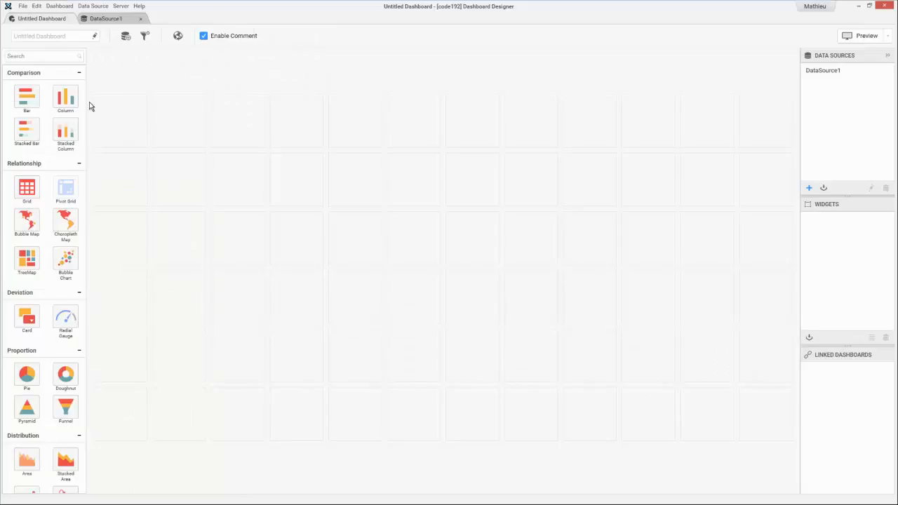
{"action": "mouse_move", "coordinate": [657, 2]}
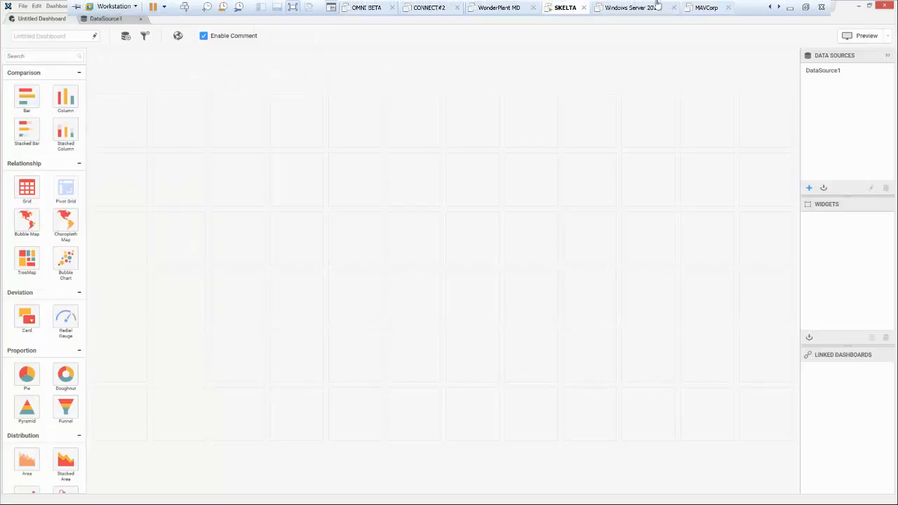
{"action": "left_click", "coordinate": [808, 6]}
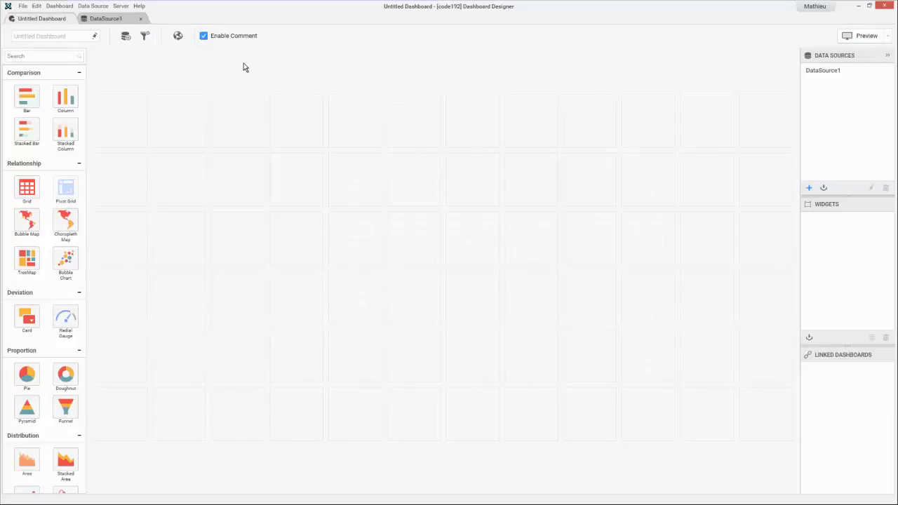